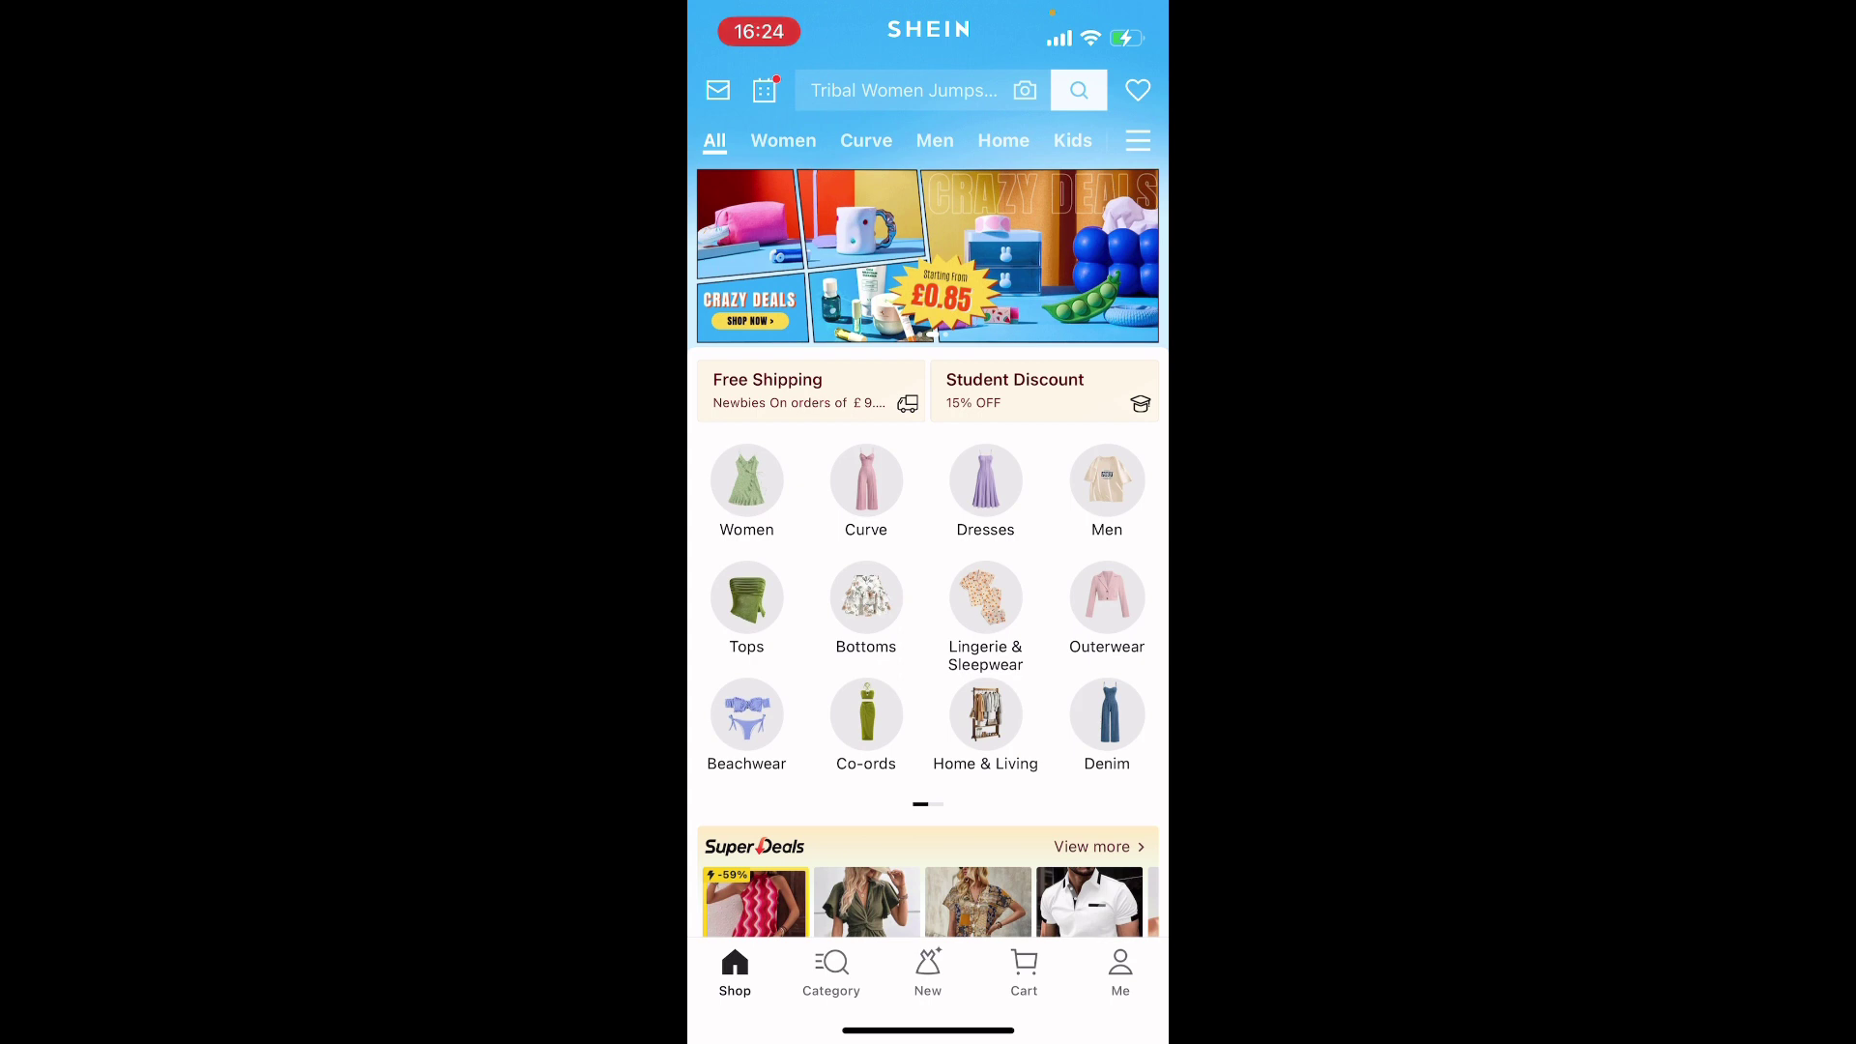
- From the Me page, go into Settings, then Currency, and choose US dollars (USD)
left_click(1119, 972)
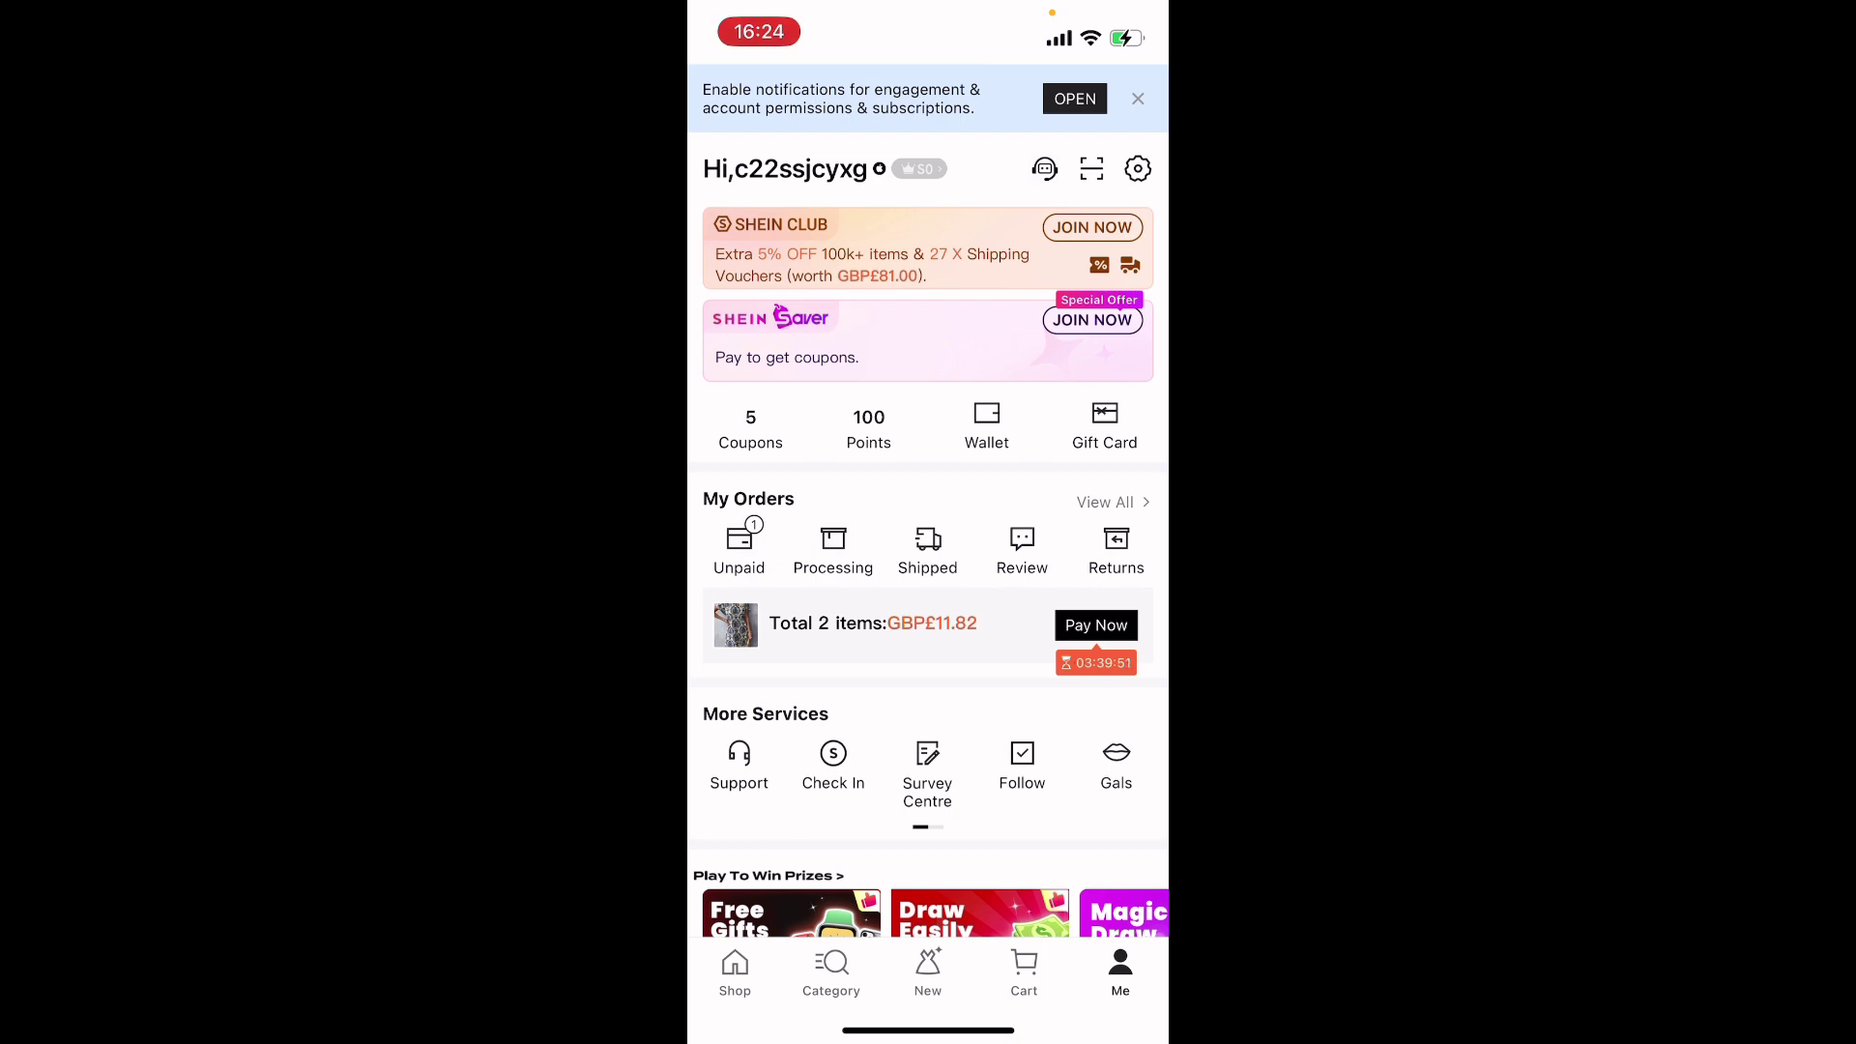
left_click(1139, 168)
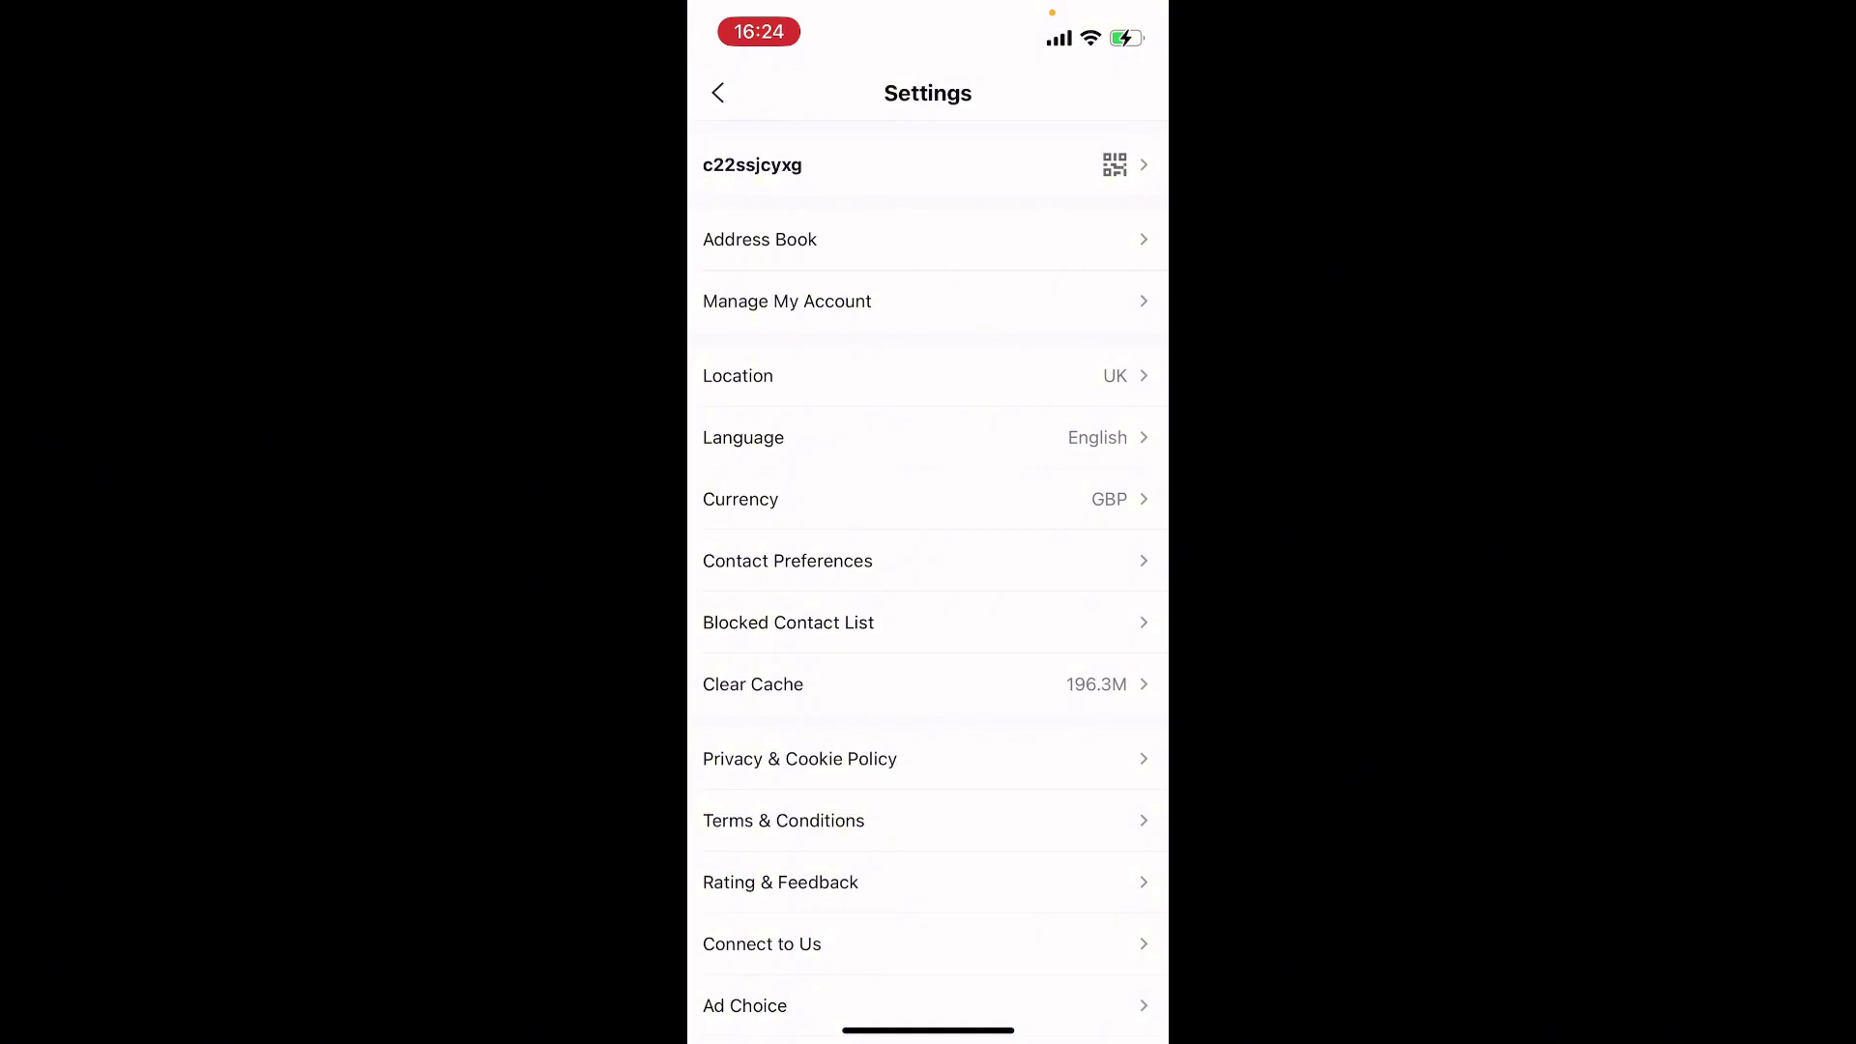
left_click(926, 498)
left_click(717, 92)
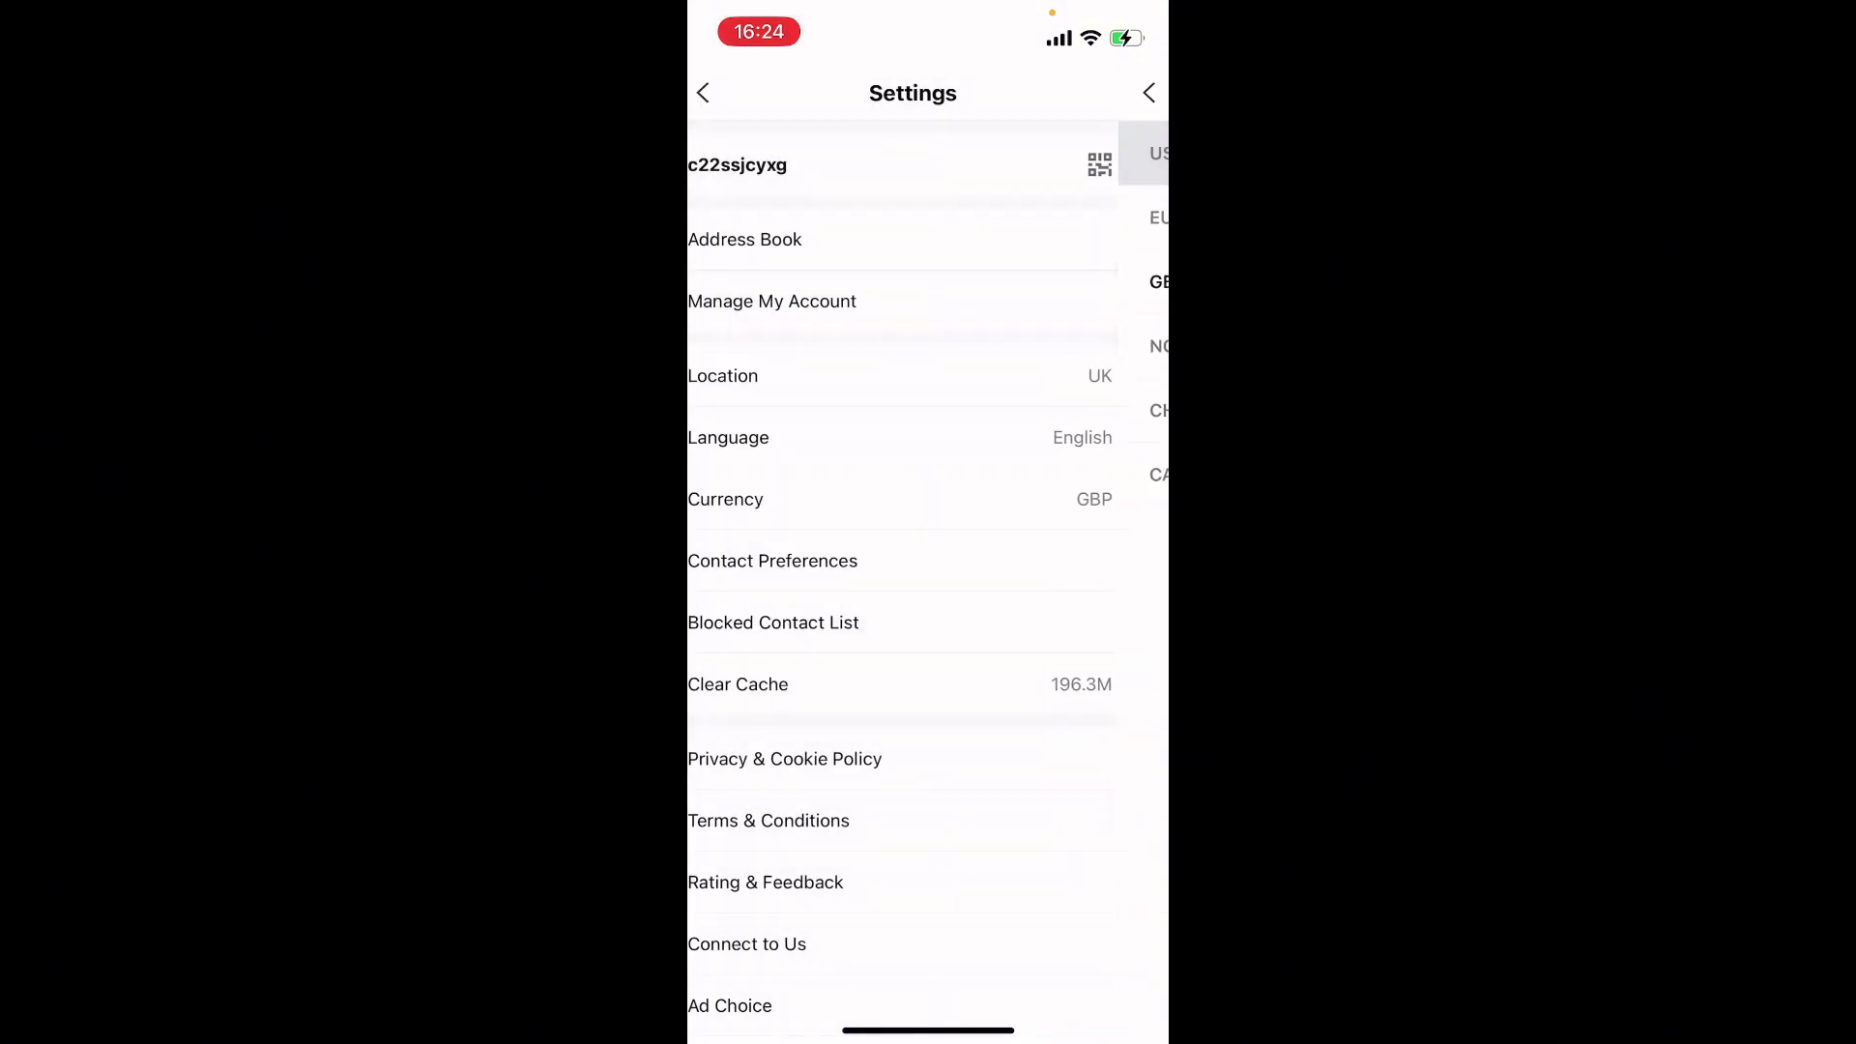
- Leave Settings for the Me page, where prices now show in US dollars
left_click(716, 92)
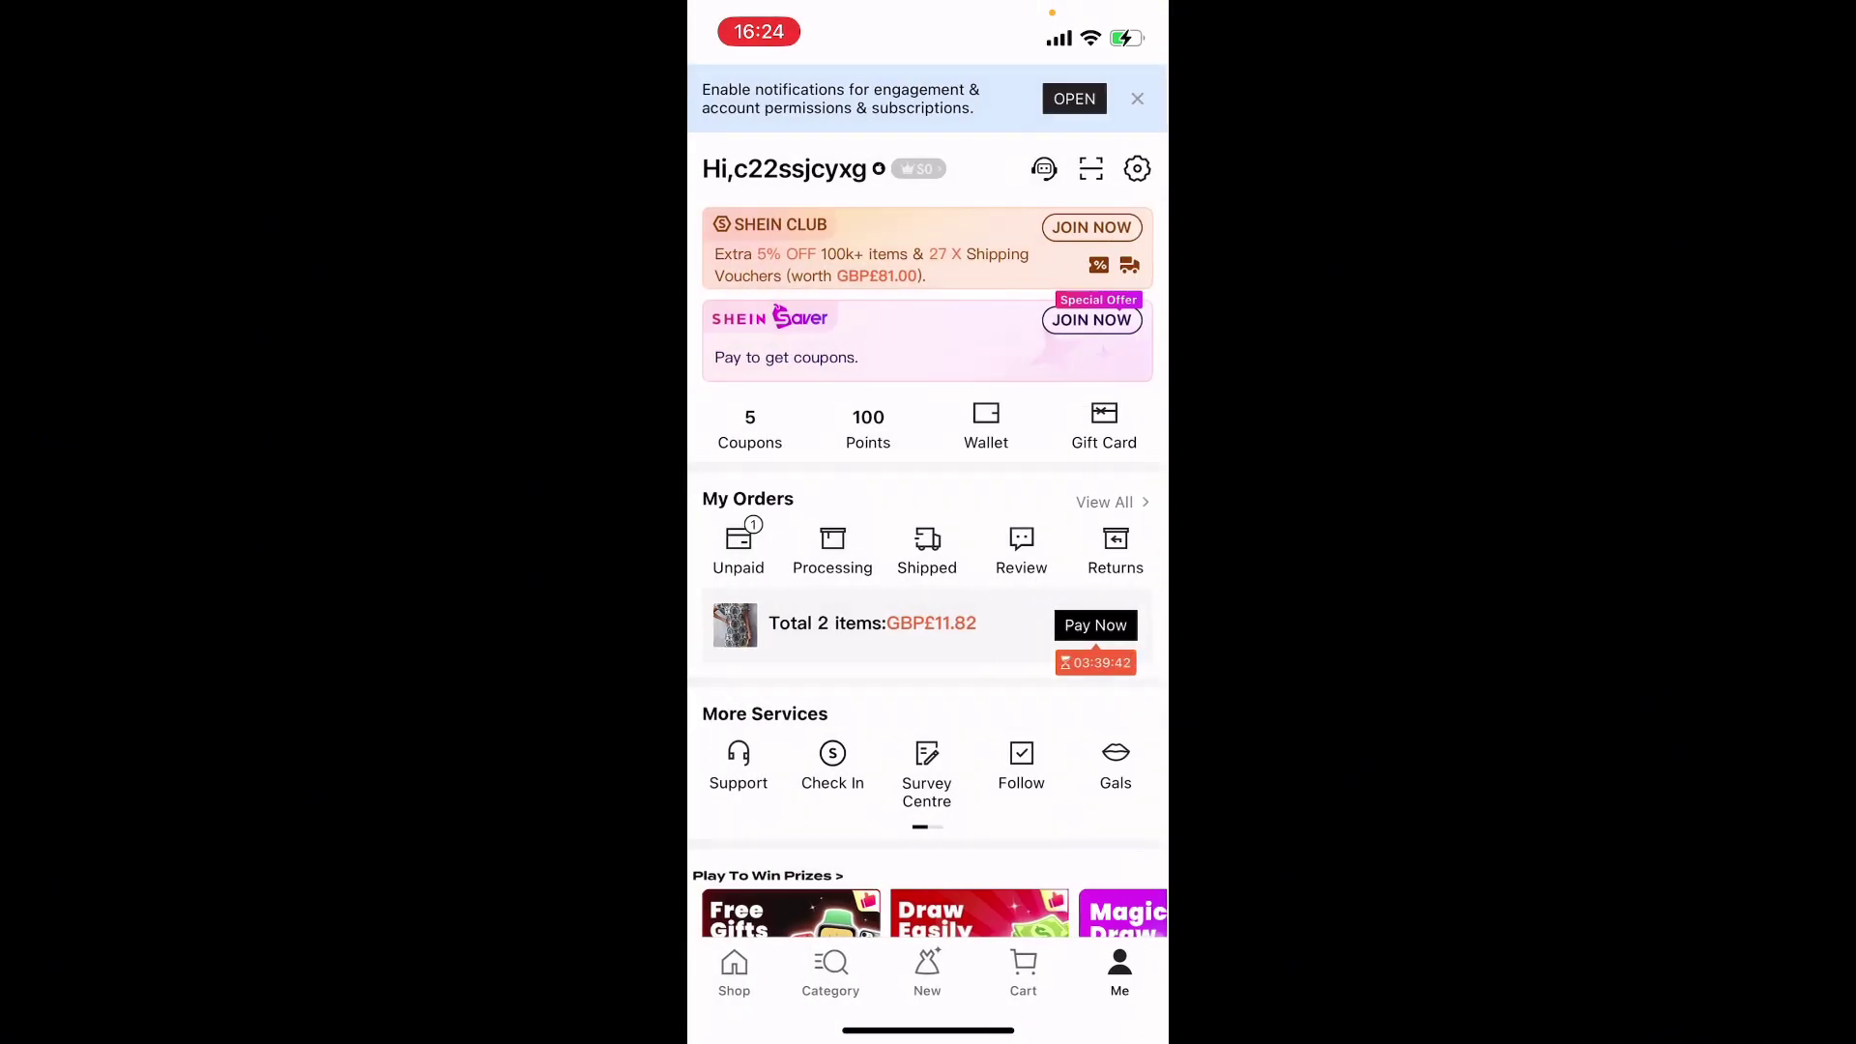
scroll(929, 580, "down", 5)
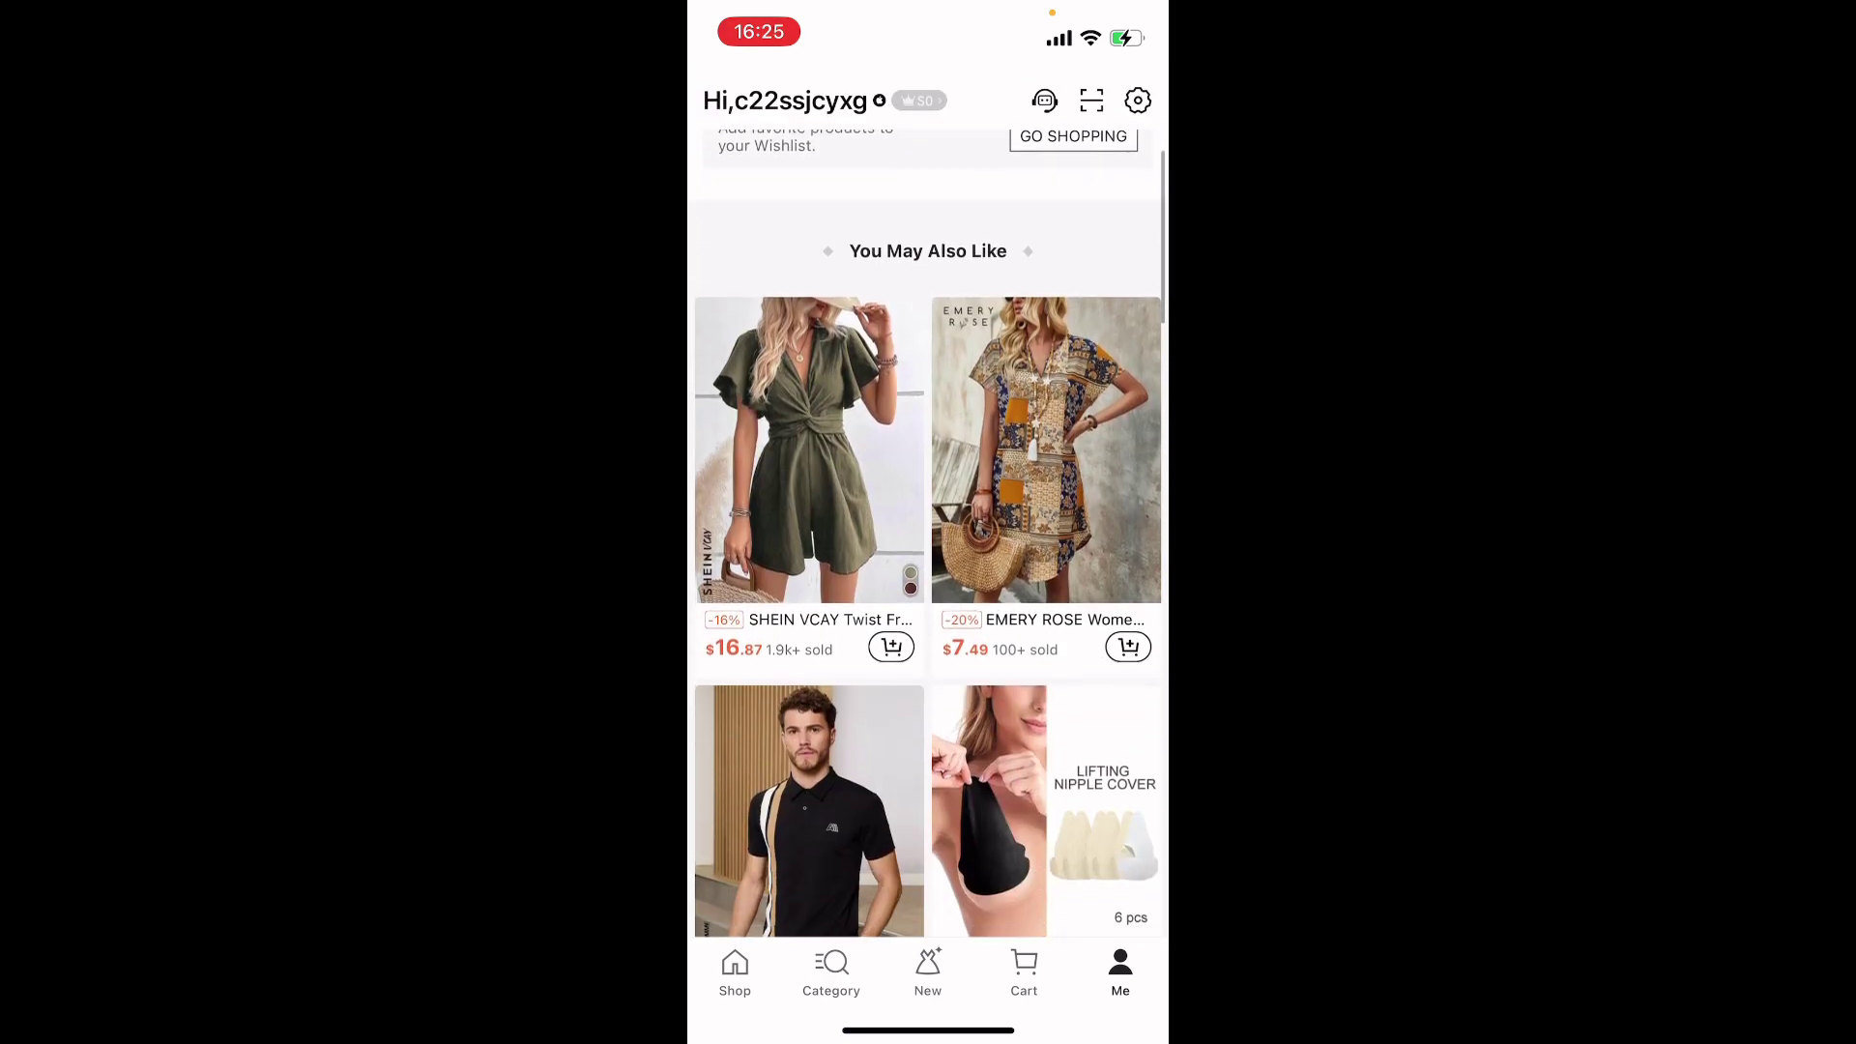
scroll(928, 580, "down", 4)
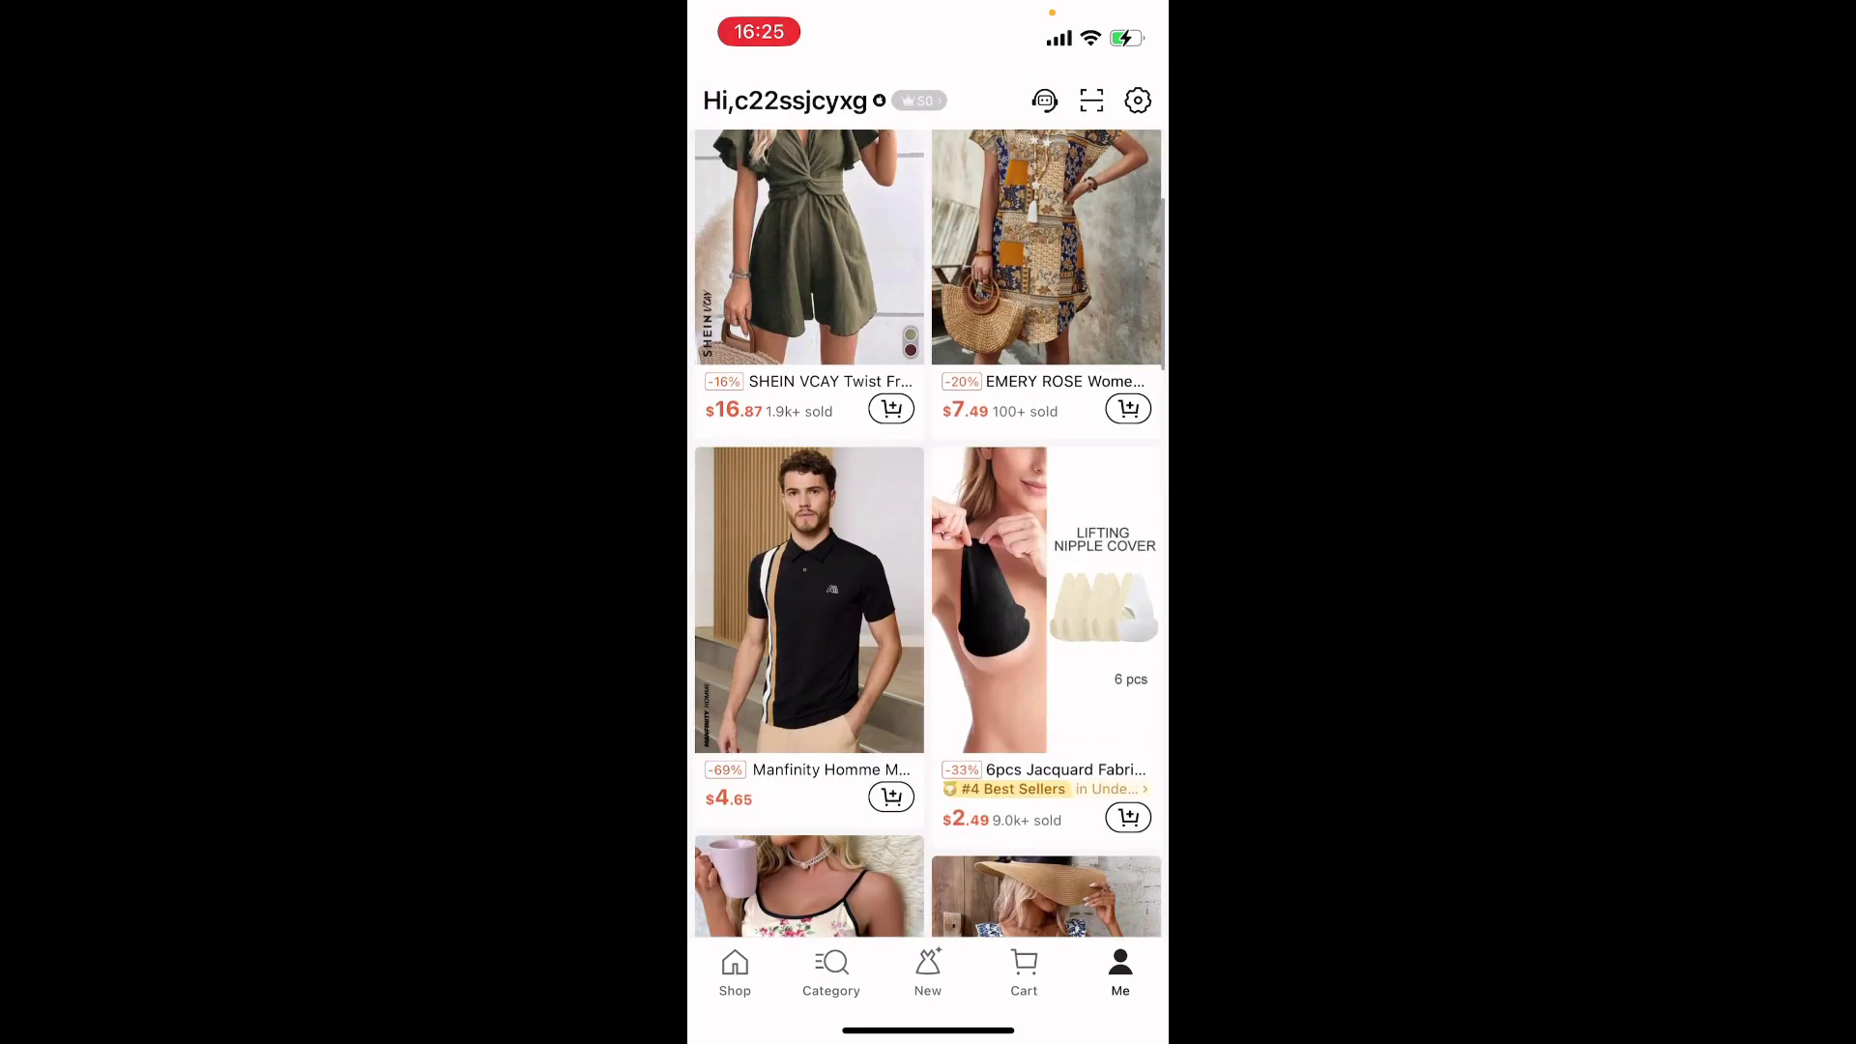
scroll(928, 580, "up", 10)
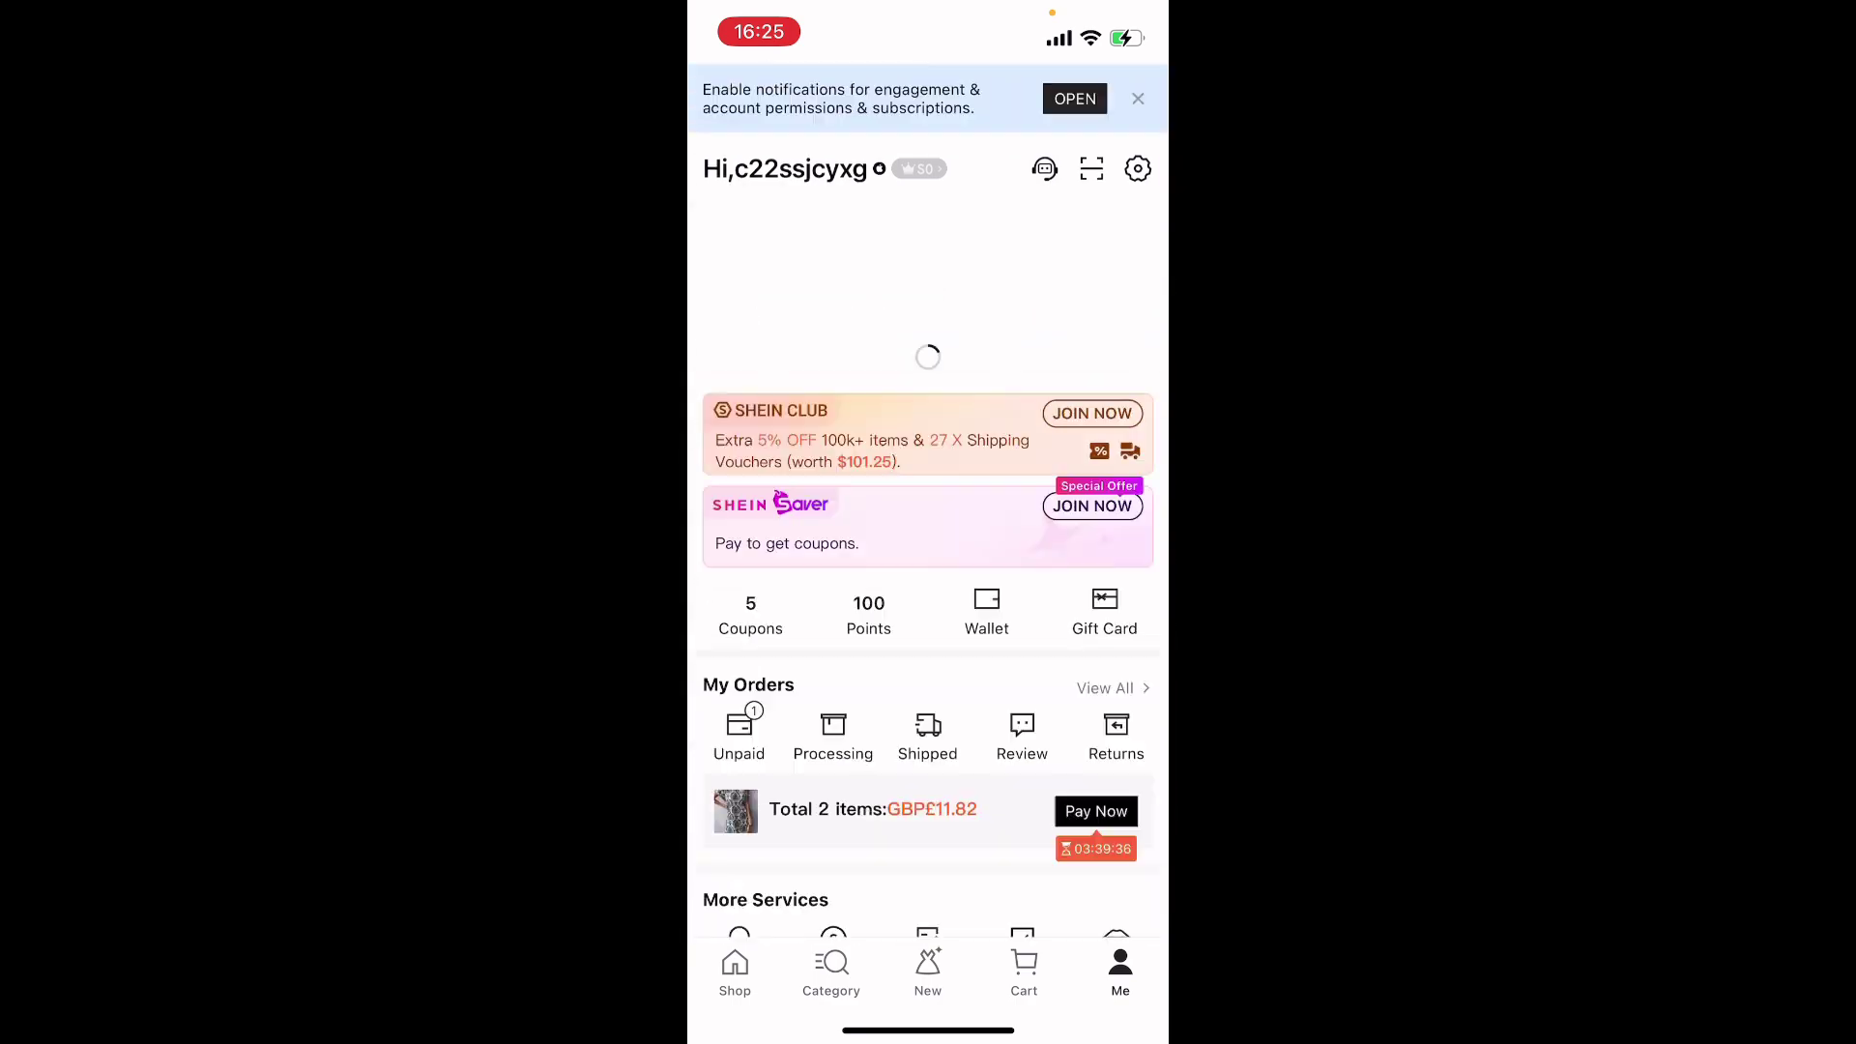